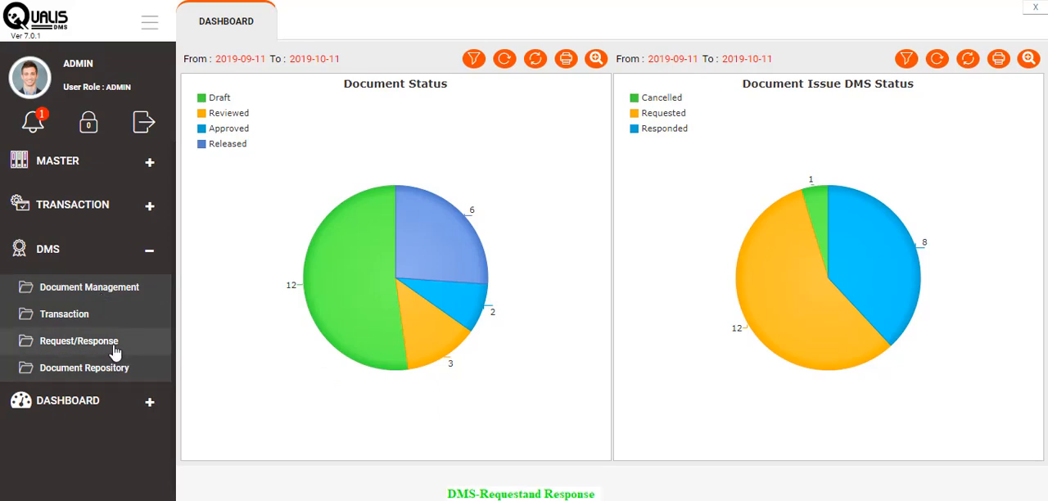
# - Open the DMS Document Request screen and set the filter's From date to 2017-01-01
pyautogui.click(115, 351)
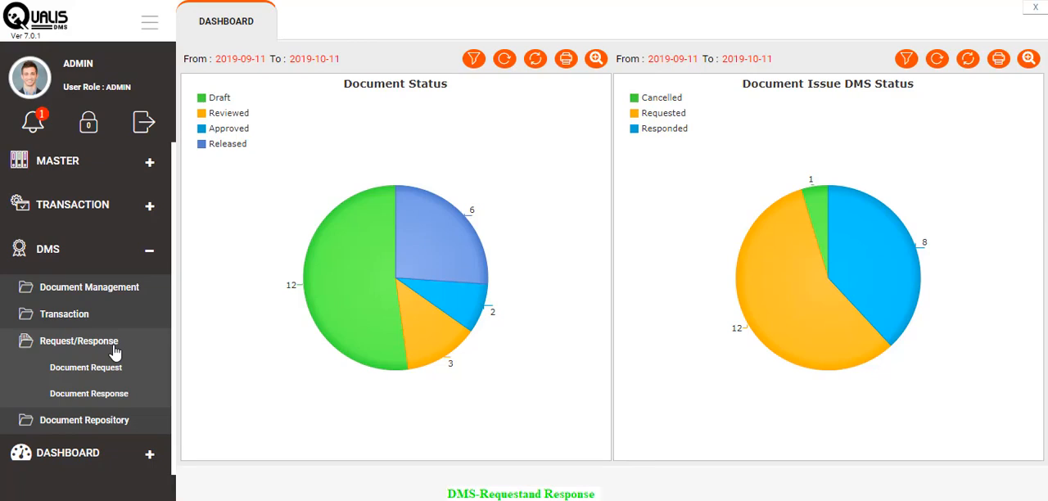
pyautogui.click(115, 371)
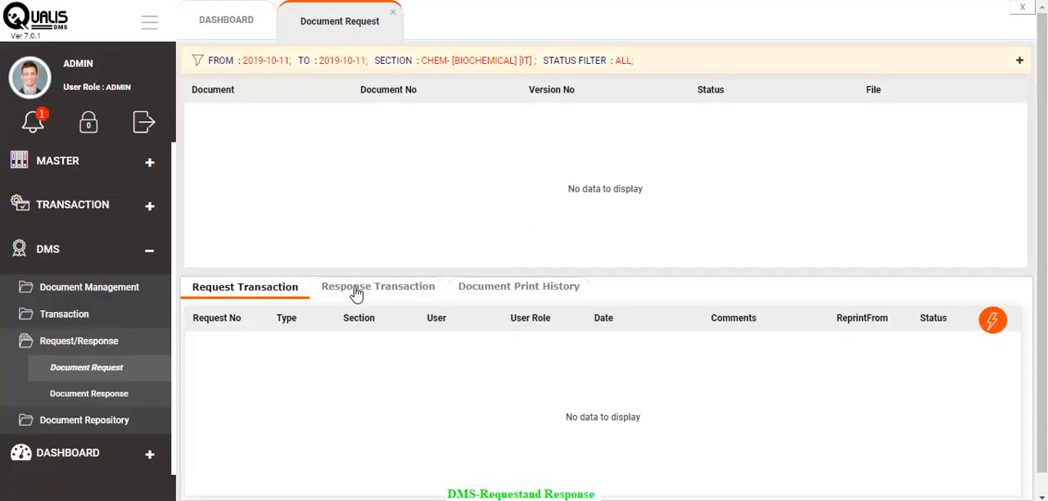
pyautogui.click(407, 58)
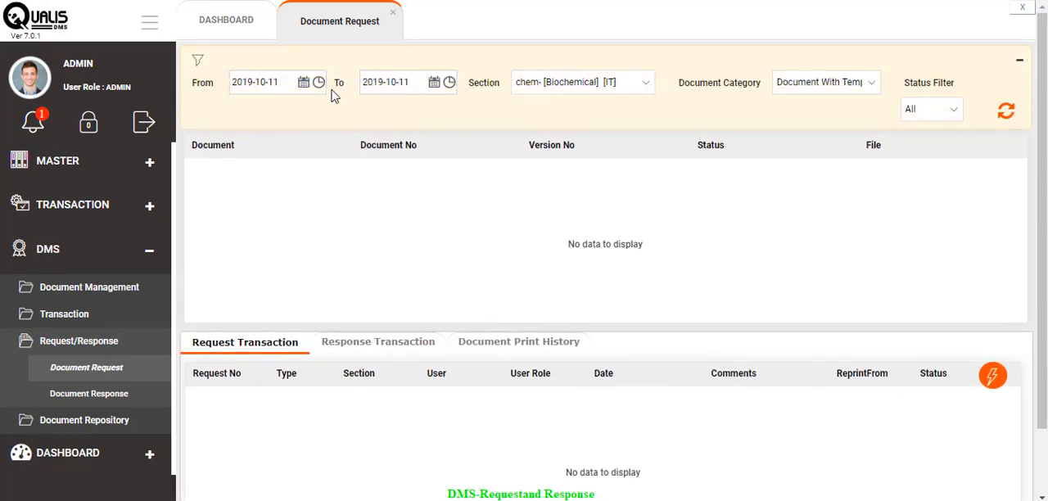
pyautogui.click(303, 83)
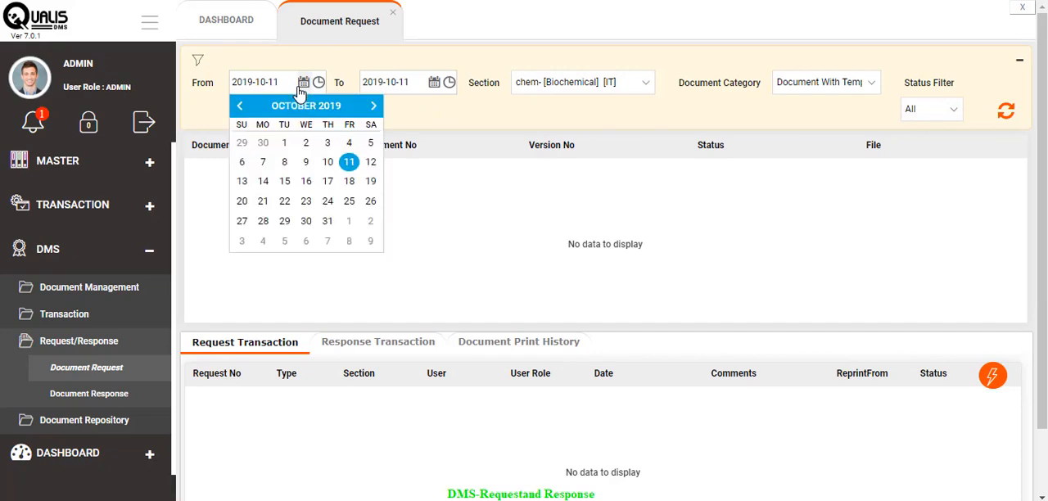
pyautogui.click(304, 106)
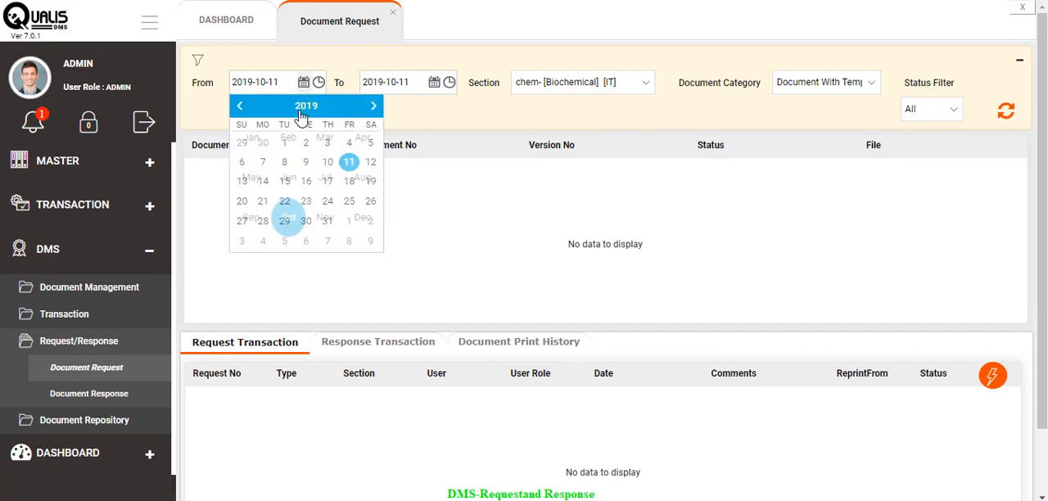
pyautogui.click(240, 105)
pyautogui.click(239, 106)
pyautogui.click(254, 139)
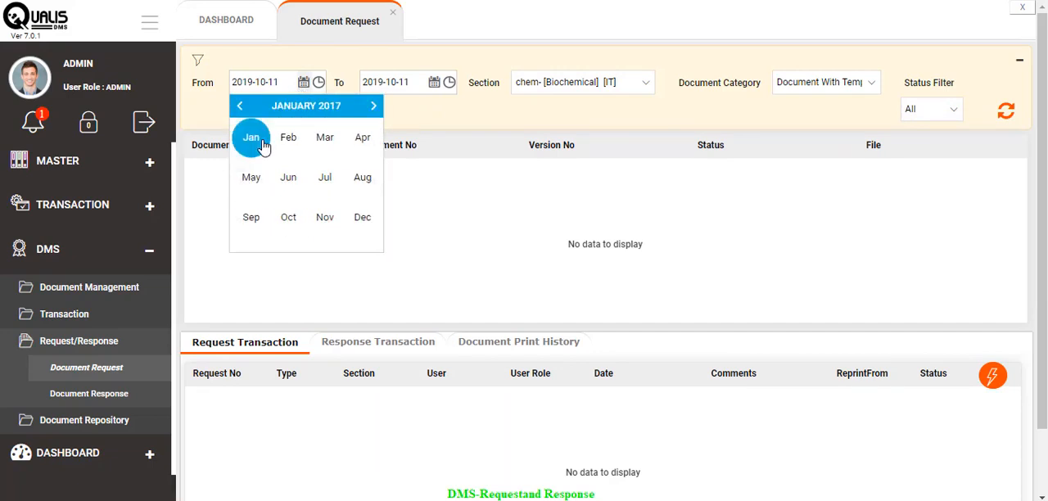
pyautogui.click(241, 164)
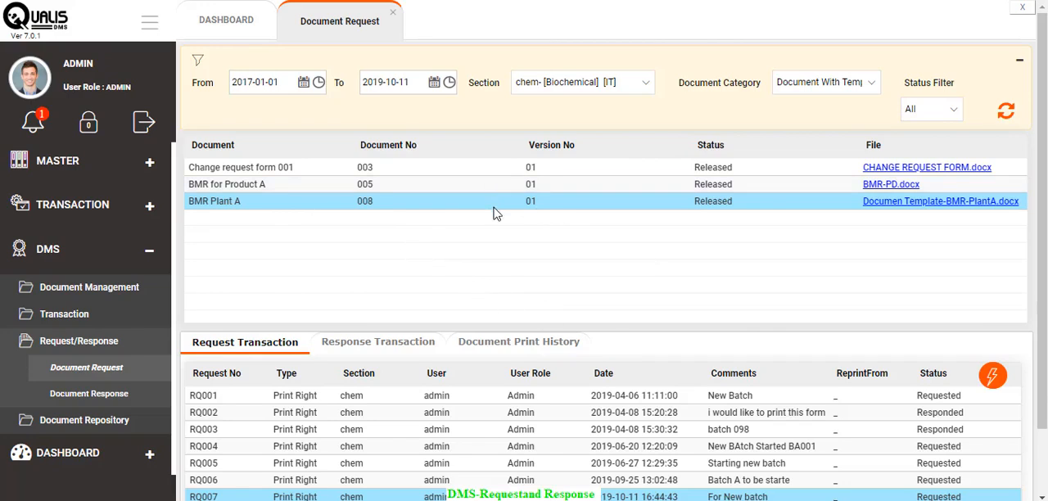
# - Submit a Print Right request for the BMR Plant A document with the comment "New Batch to be started. BAT001"
pyautogui.click(992, 378)
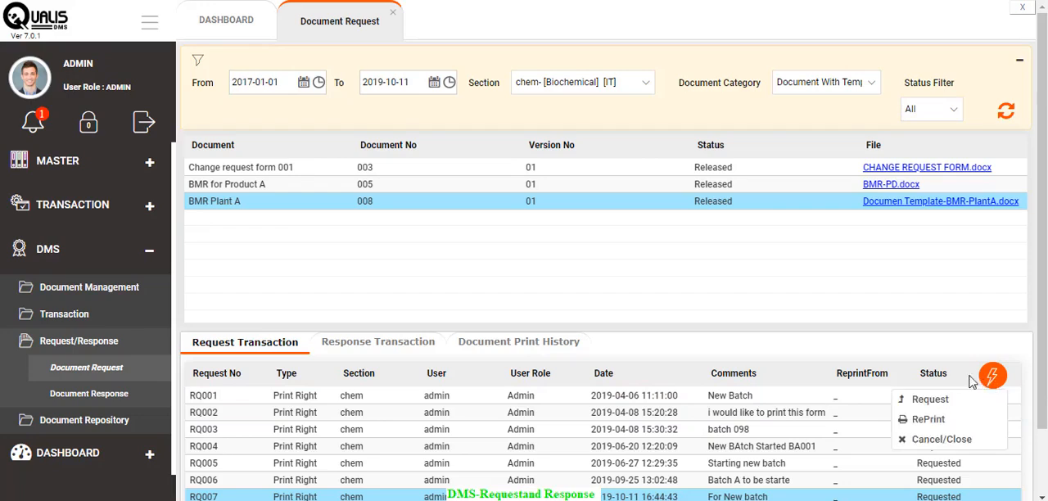
pyautogui.click(928, 401)
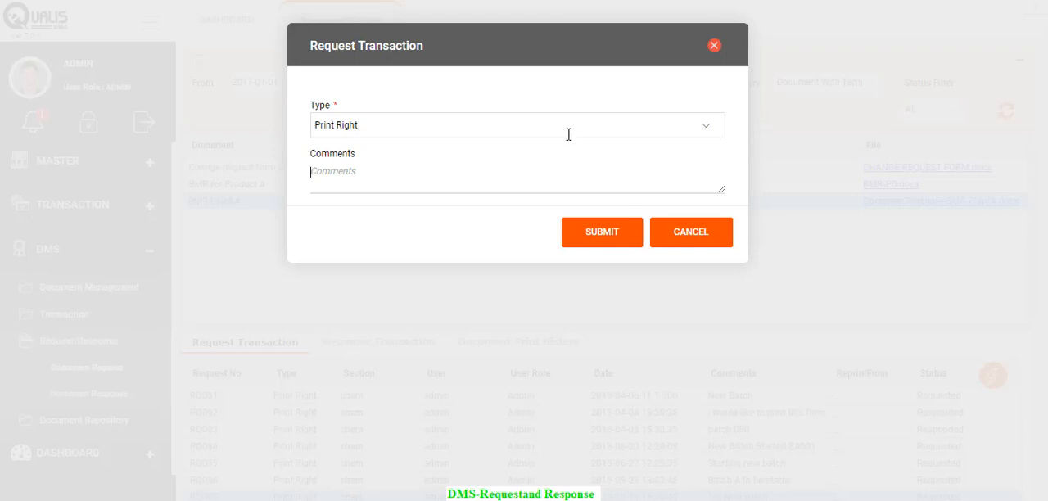
pyautogui.write('New Batch to be started')
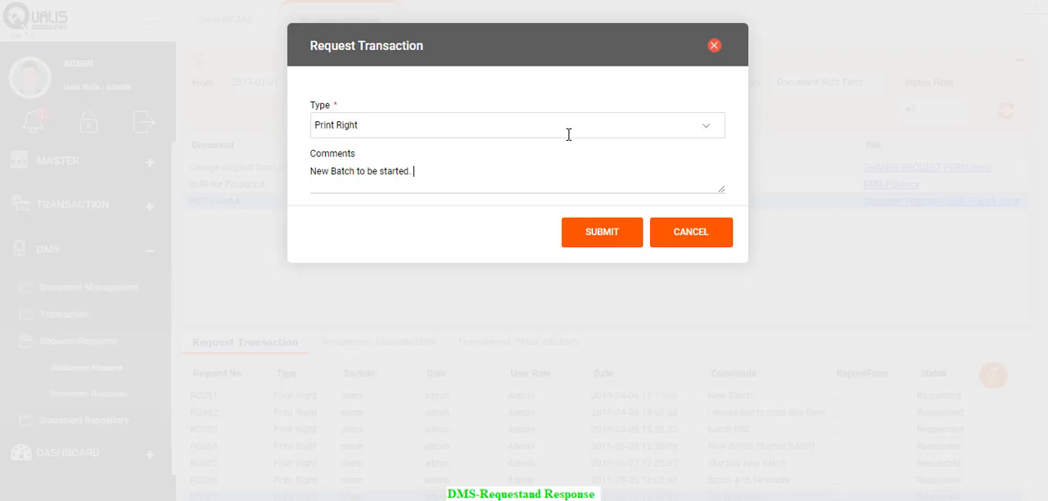
pyautogui.write('. BAT001')
pyautogui.click(627, 241)
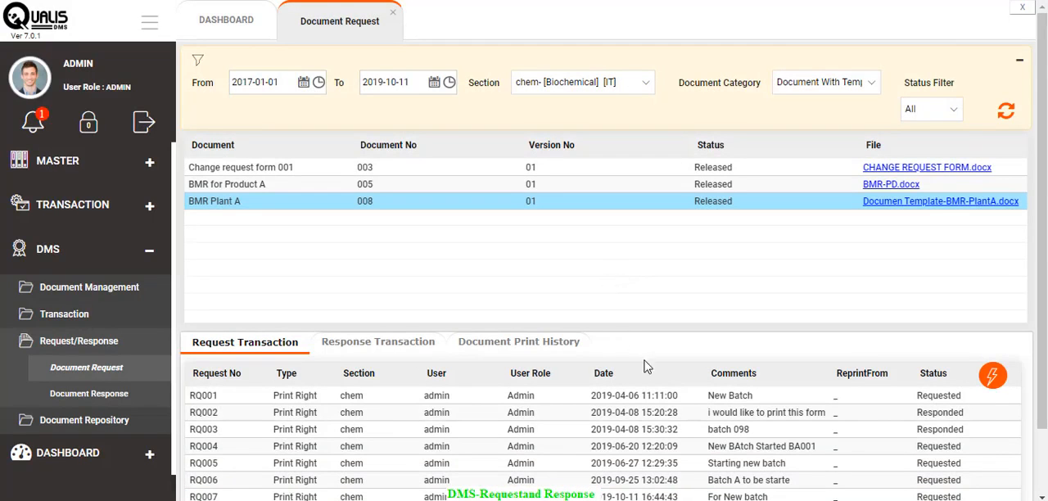
pyautogui.scroll(-1, 746, 426)
pyautogui.scroll(-2, 755, 434)
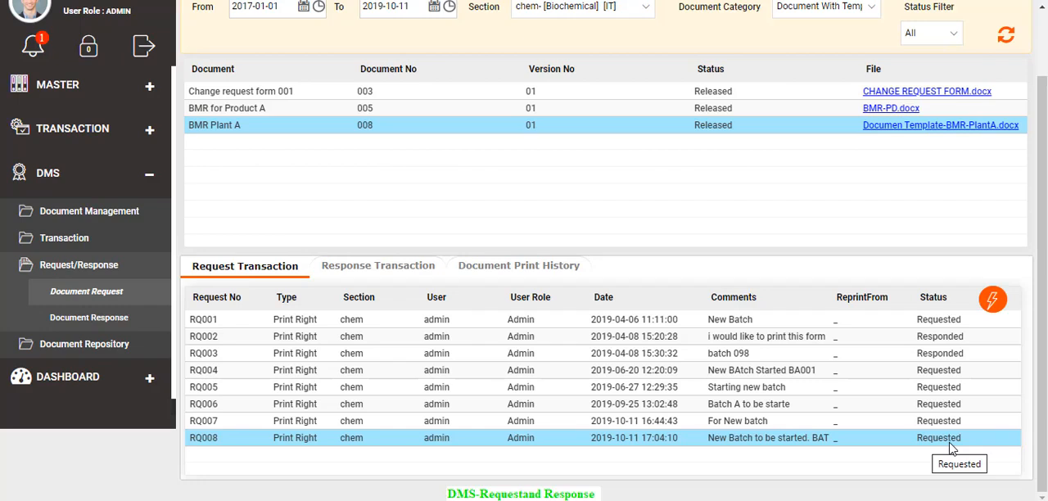
pyautogui.scroll(2, 622, 271)
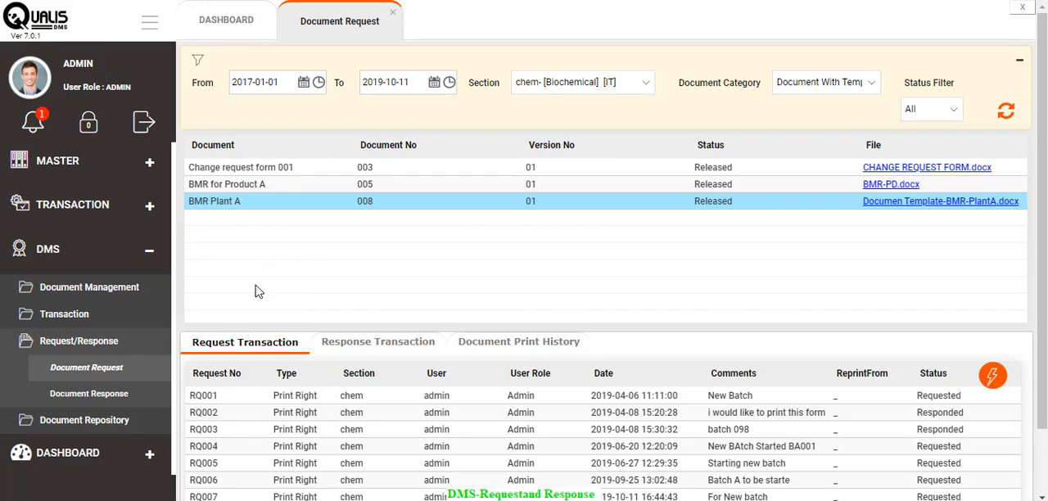
# - Open the Document Response screen and filter it by section chem and document category Document With Template
pyautogui.click(126, 400)
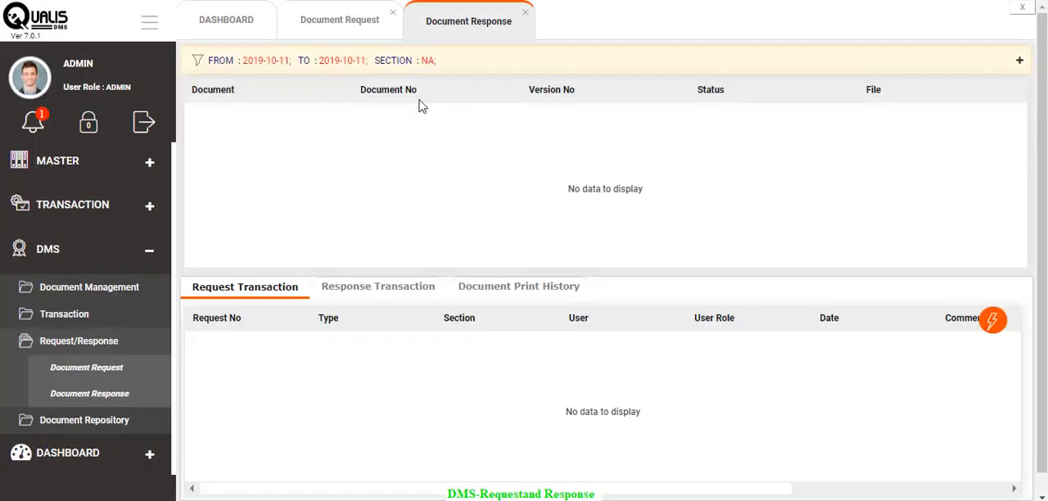
pyautogui.click(397, 62)
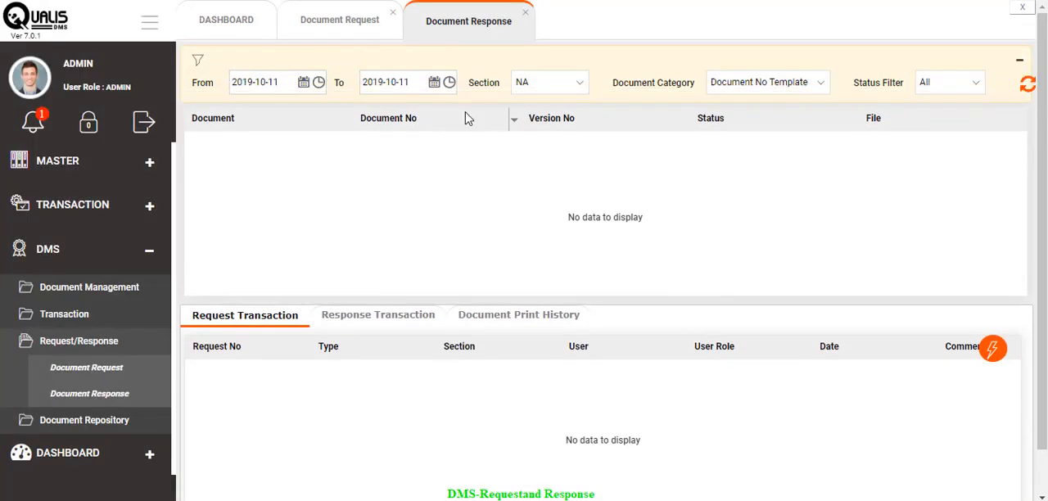
pyautogui.click(573, 88)
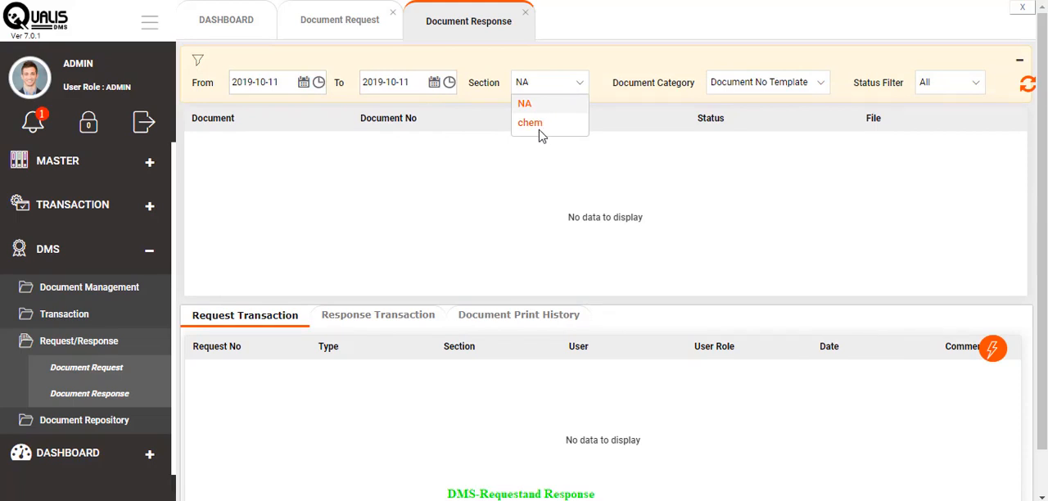
pyautogui.click(530, 123)
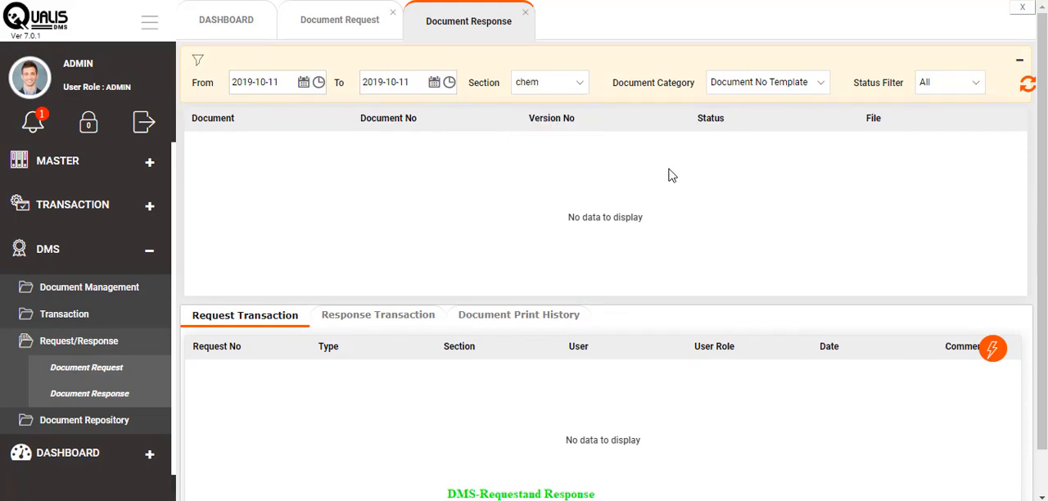
pyautogui.click(823, 92)
pyautogui.click(788, 123)
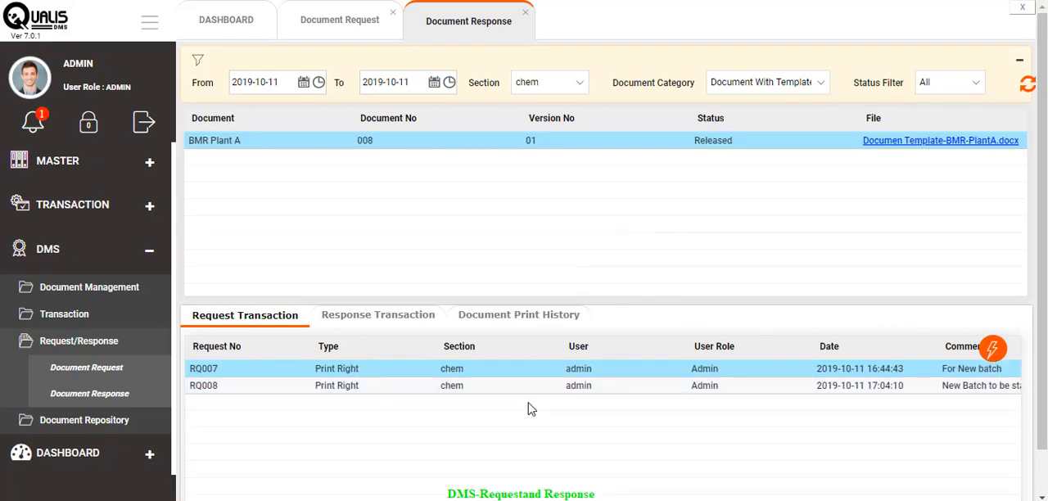
# - Open the tag values of request RQ008 and enter product "Paraceatamol" and issuance "Issue"
pyautogui.click(254, 391)
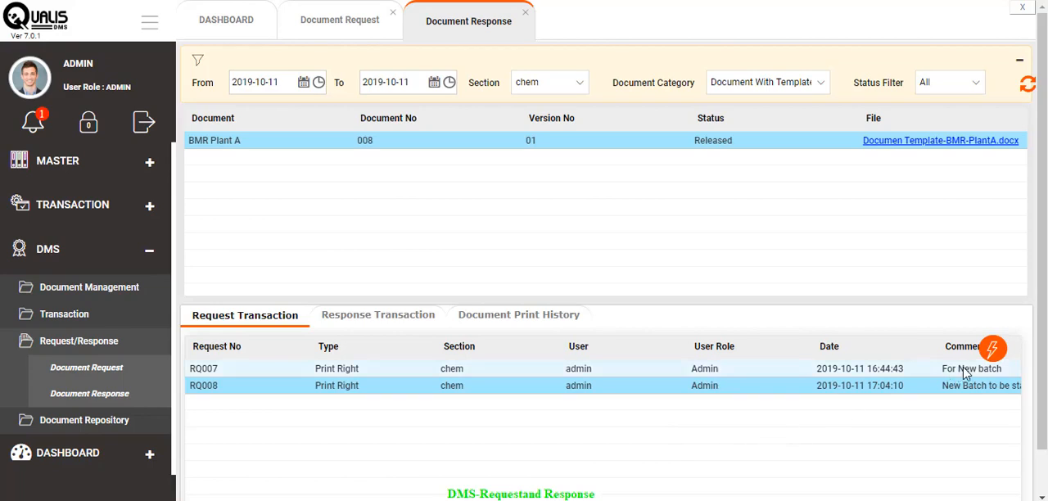
pyautogui.click(989, 352)
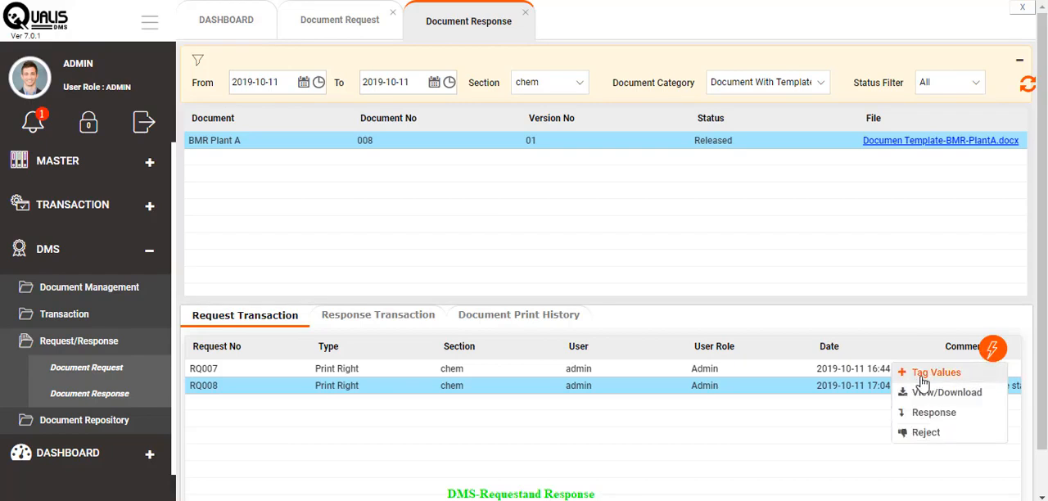
pyautogui.click(929, 374)
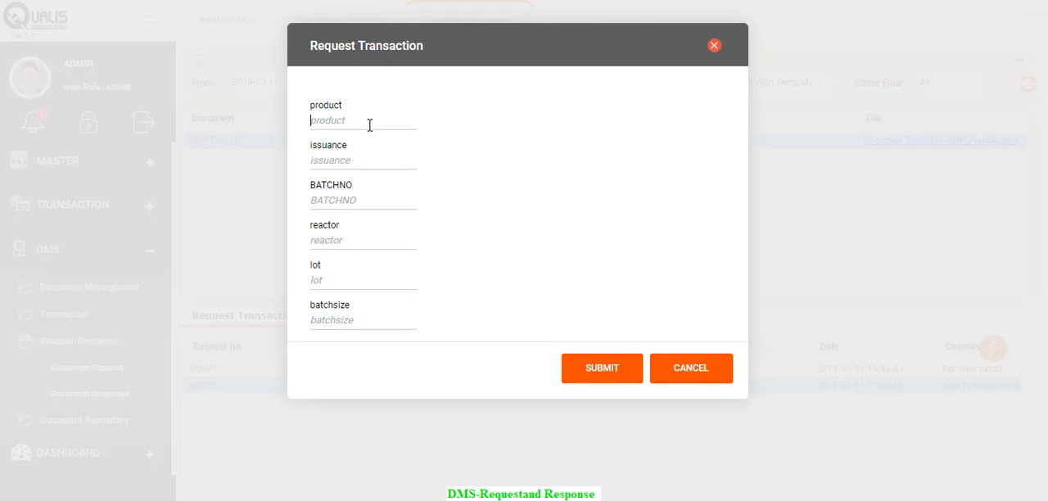
pyautogui.write('Paraceatamol')
pyautogui.press('Tab')
pyautogui.write('Issue')
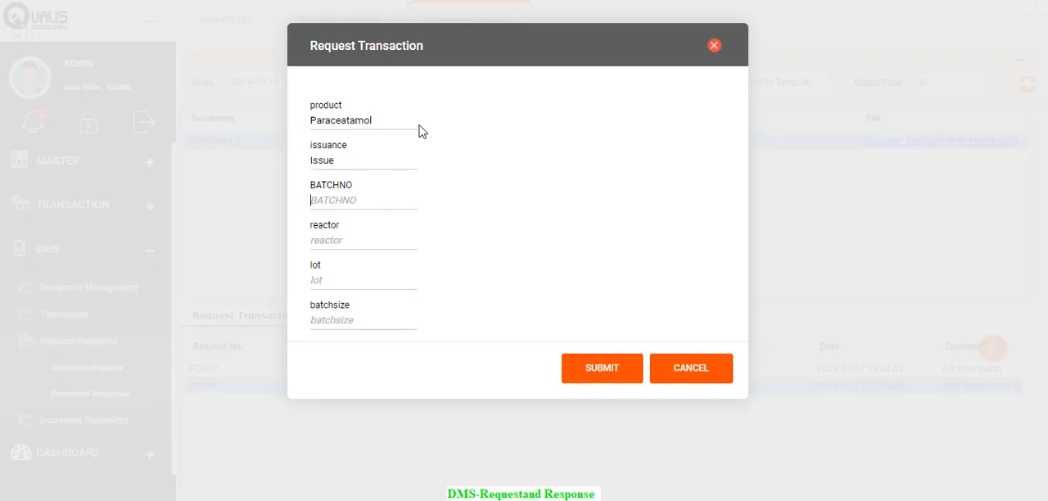
pyautogui.write('BAT001')
# - Fill in batch number BAT001, reactor PA1, lot Lot1 and batch size 2000 Kg, and submit the tag values
pyautogui.press('Tab')
pyautogui.write('PA')
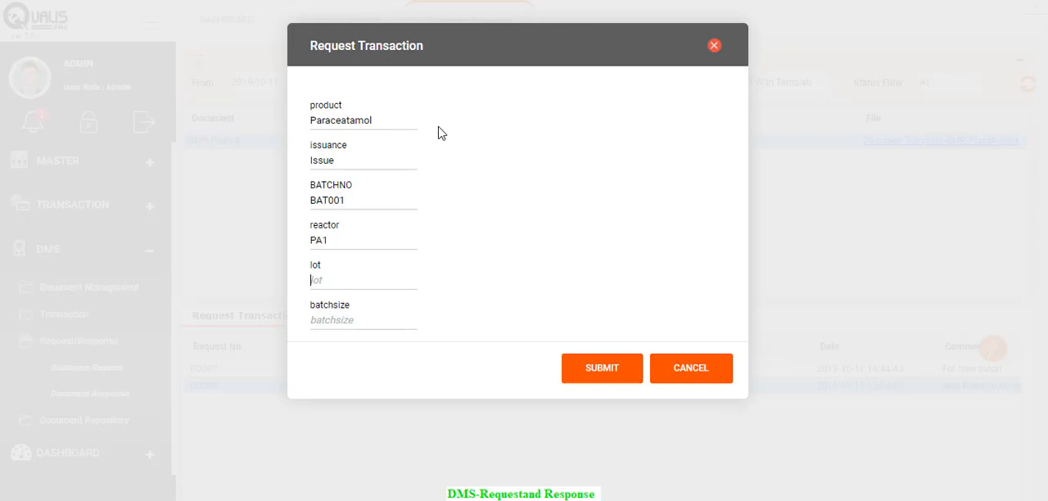
pyautogui.write('Lot1')
pyautogui.press('Tab')
pyautogui.write('2000 Kg')
pyautogui.click(606, 370)
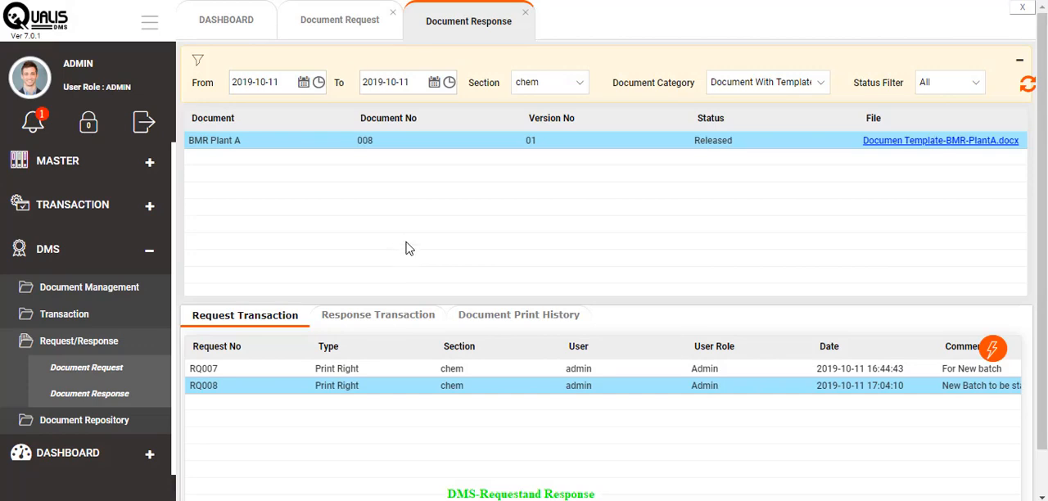
# - Download the document for request RQ008 and open it to check the filled-in tag values
pyautogui.click(991, 349)
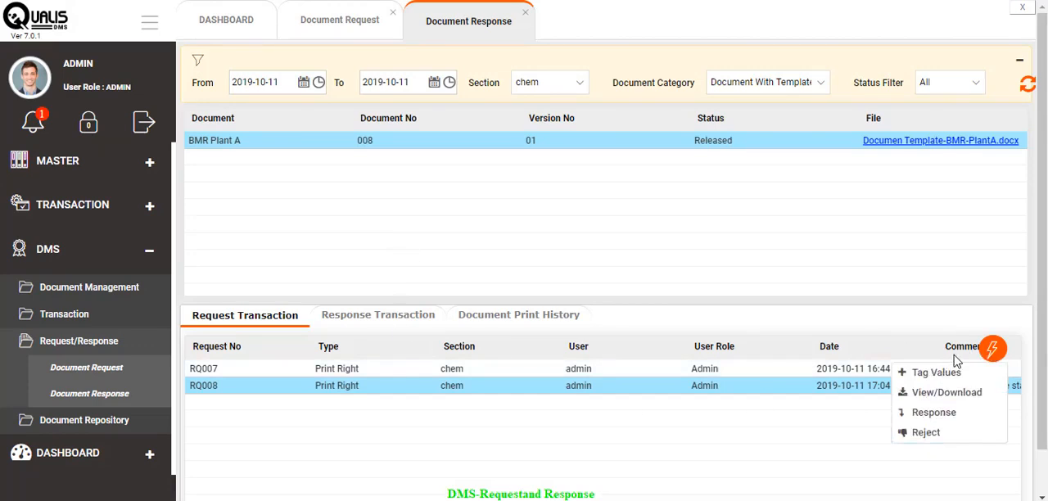
pyautogui.click(940, 394)
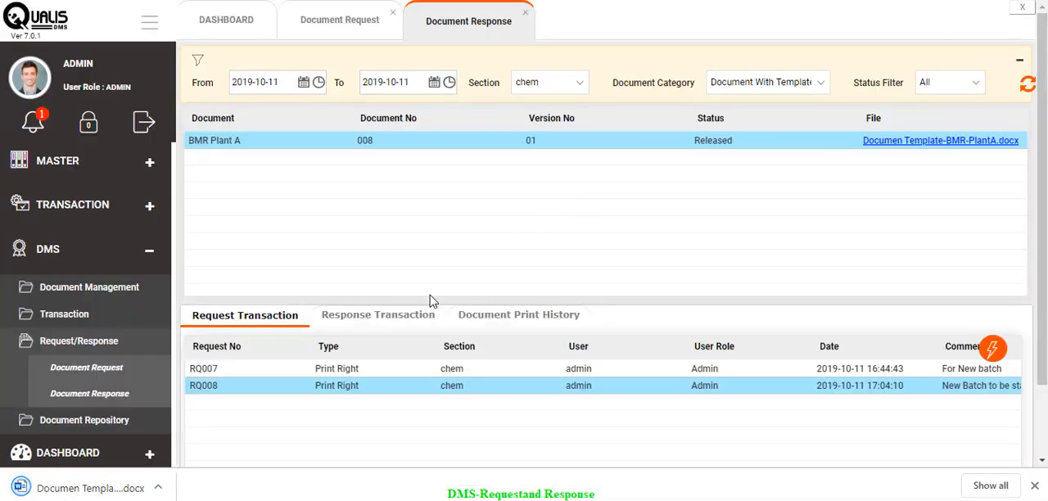
pyautogui.click(113, 494)
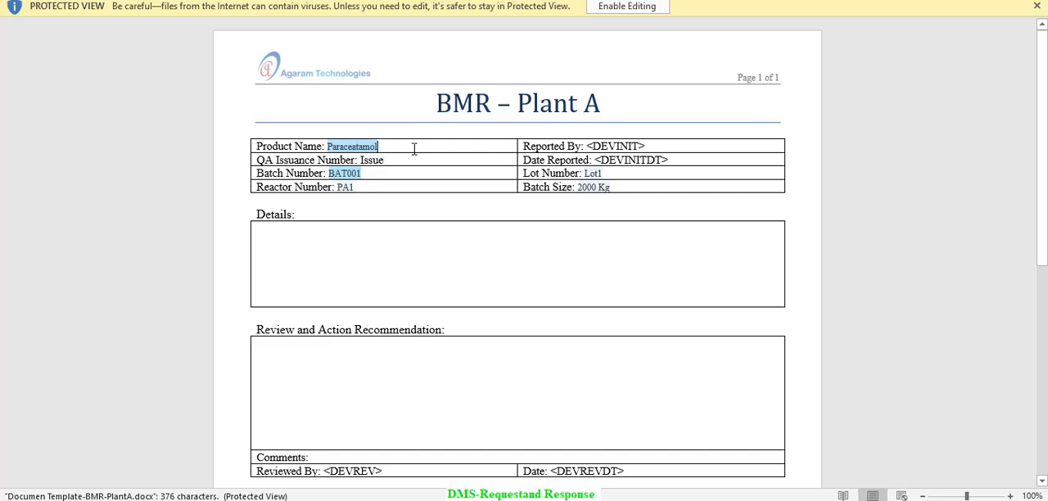
pyautogui.click(370, 174)
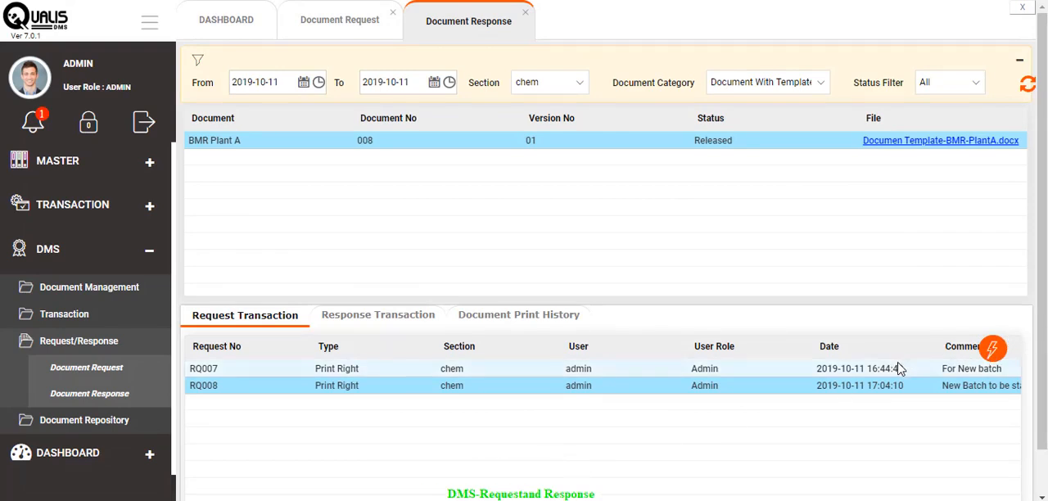
# - Submit the response to request RQ008 with 1 copy
pyautogui.click(991, 355)
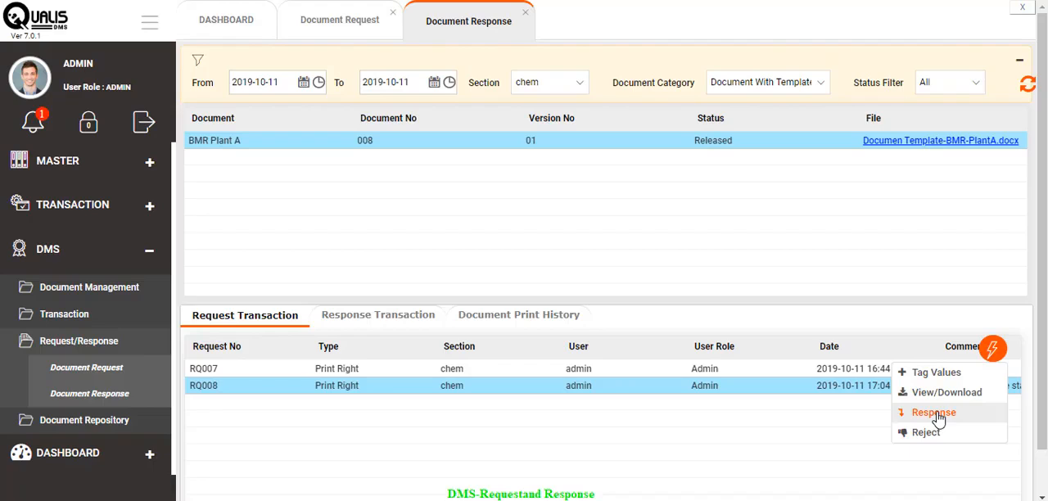
pyautogui.click(901, 393)
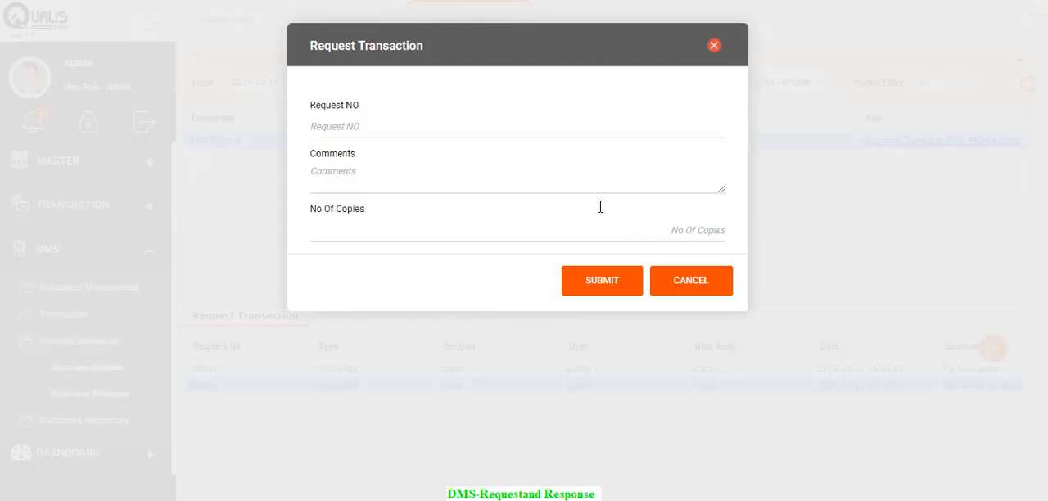
pyautogui.doubleClick(725, 232)
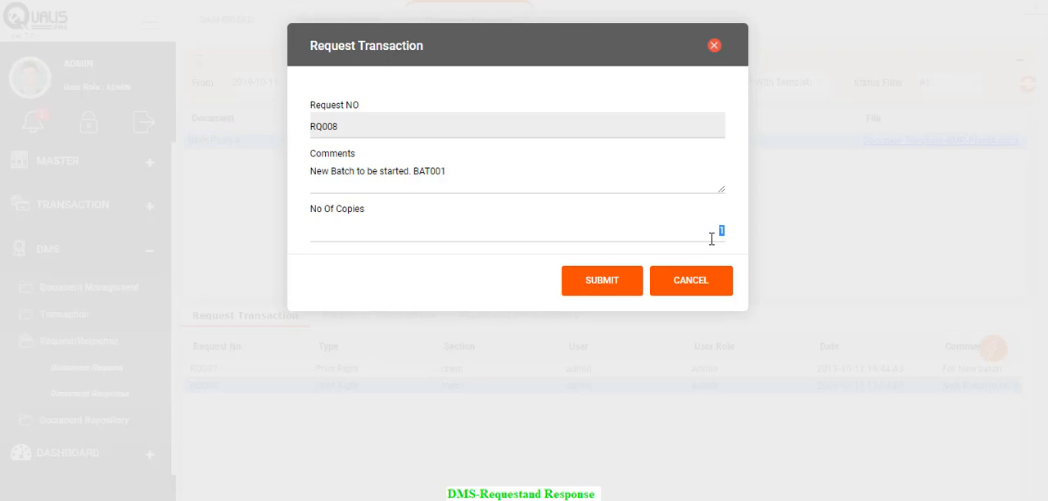
pyautogui.click(615, 283)
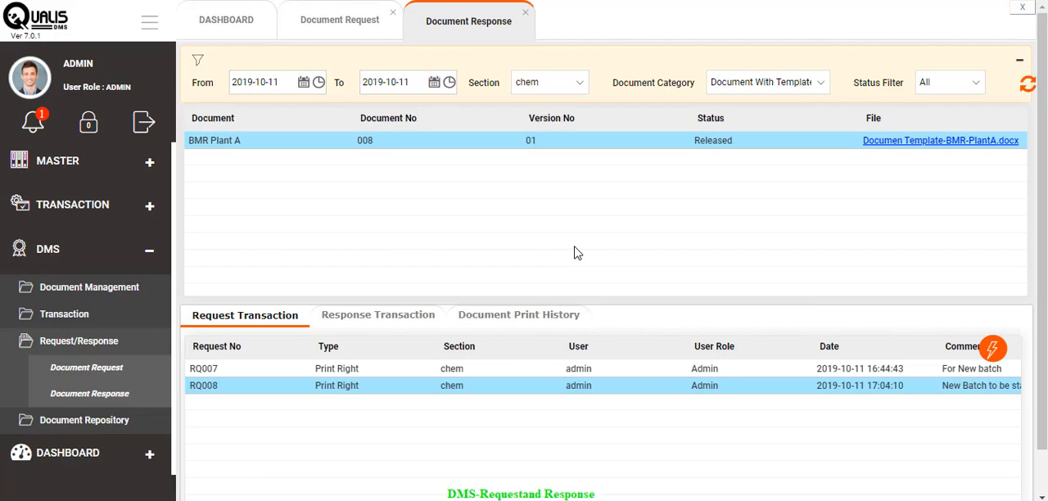
# - Return to the Document Request screen and check the status of request RQ008 under BMR Plant A
pyautogui.click(342, 31)
pyautogui.scroll(-2, 603, 465)
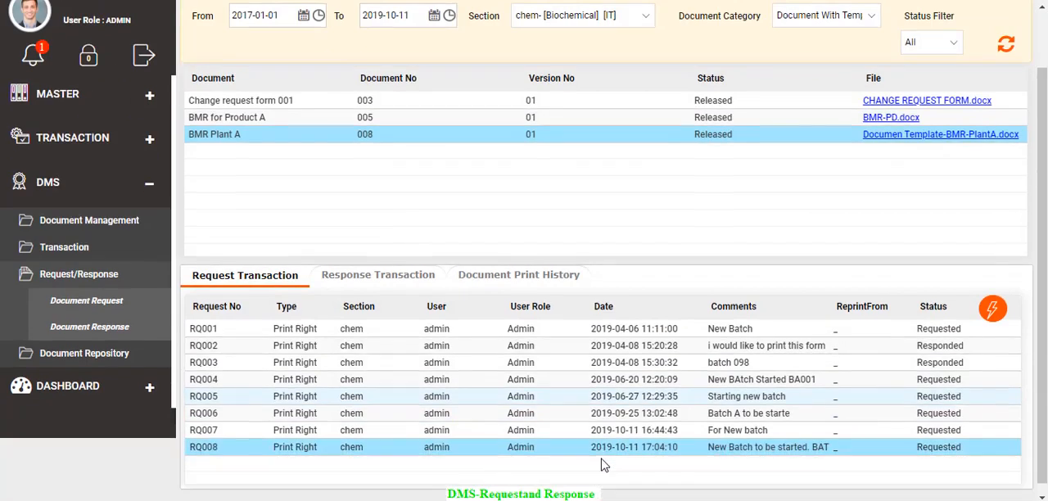
pyautogui.scroll(-1, 603, 465)
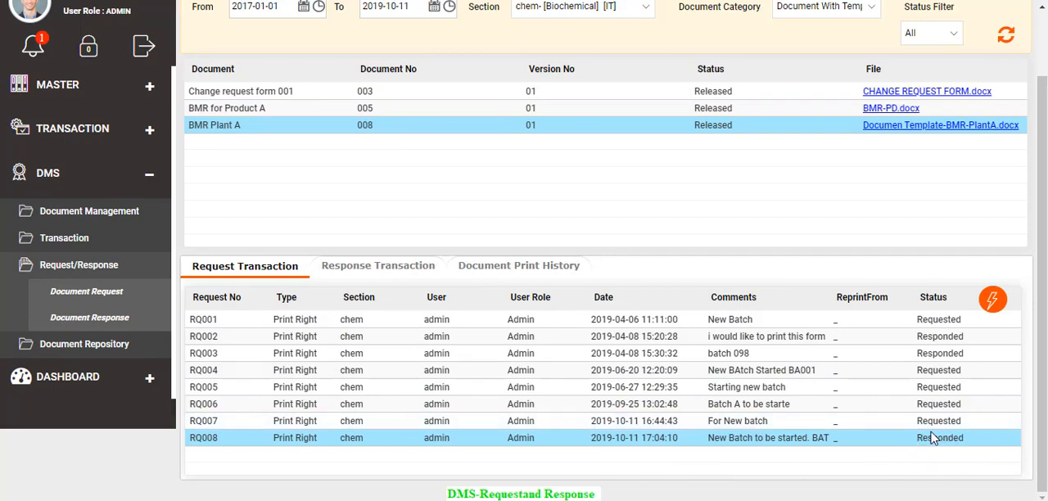
# - Show the response transactions of BMR Plant A and open the available actions for RQ008
pyautogui.click(393, 273)
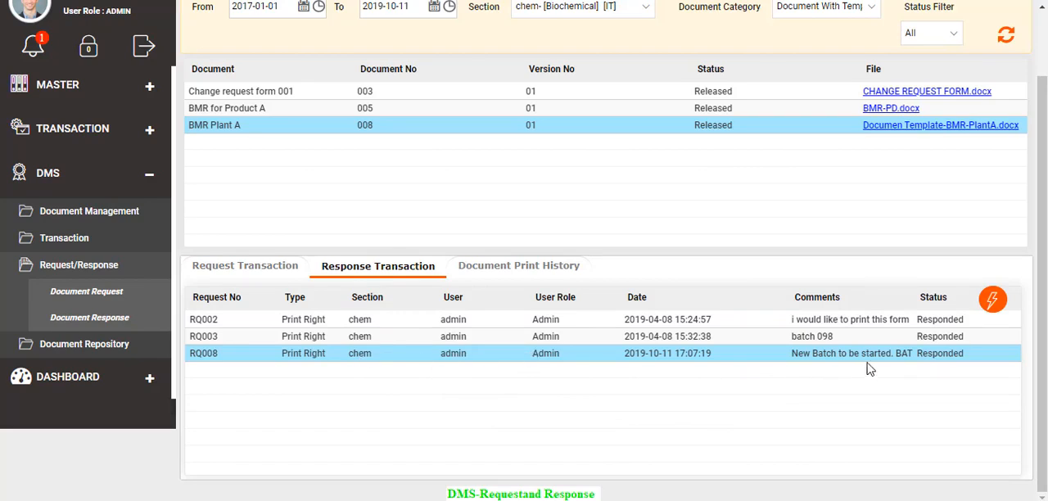
pyautogui.click(989, 315)
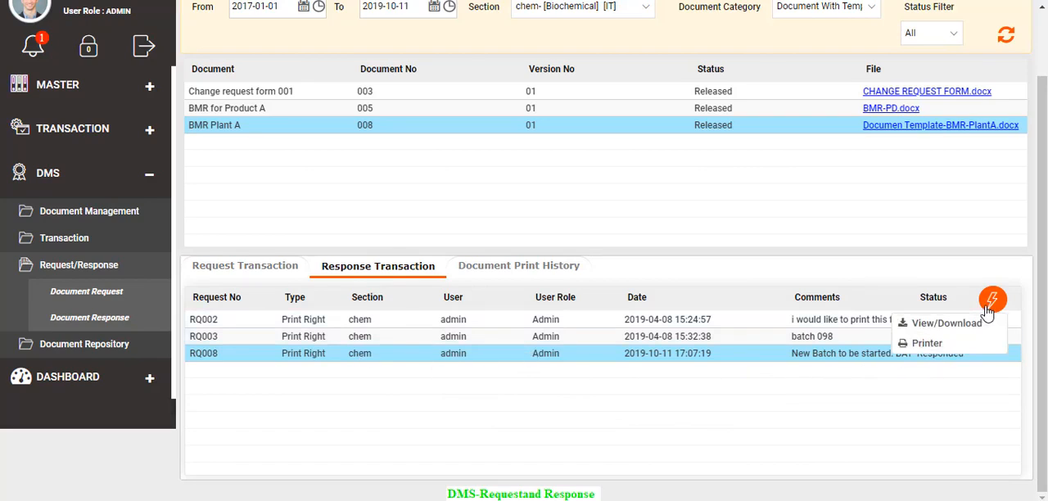